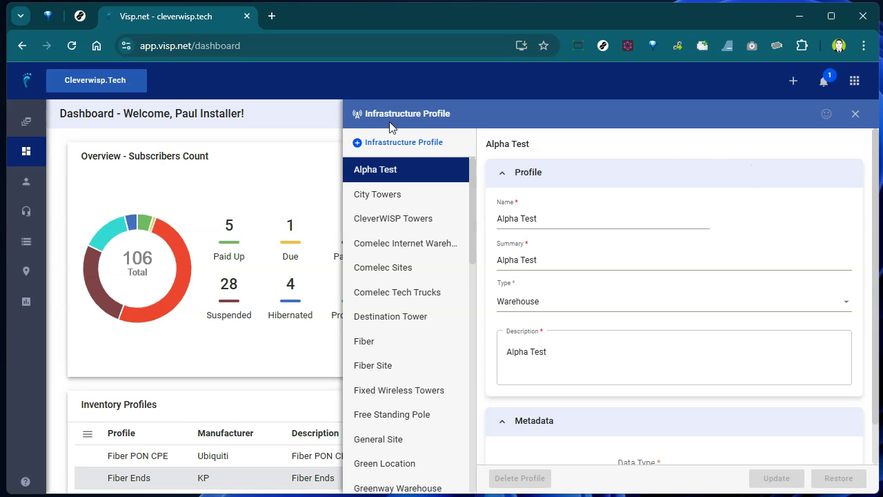
# - Start a new infrastructure profile named "Template for Warehouses" with the summary "This is for storage and warehouses"
pyautogui.click(407, 145)
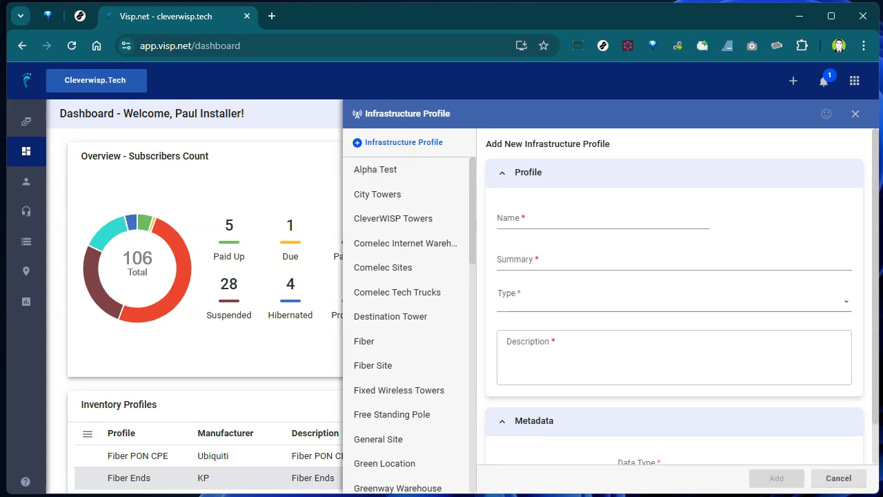
pyautogui.click(593, 218)
pyautogui.write('Template for Warehouses')
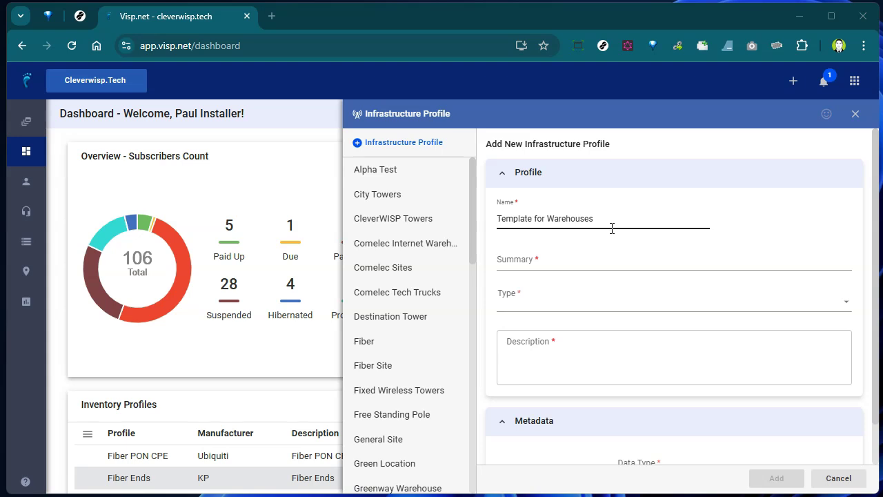
pyautogui.click(505, 177)
pyautogui.click(504, 178)
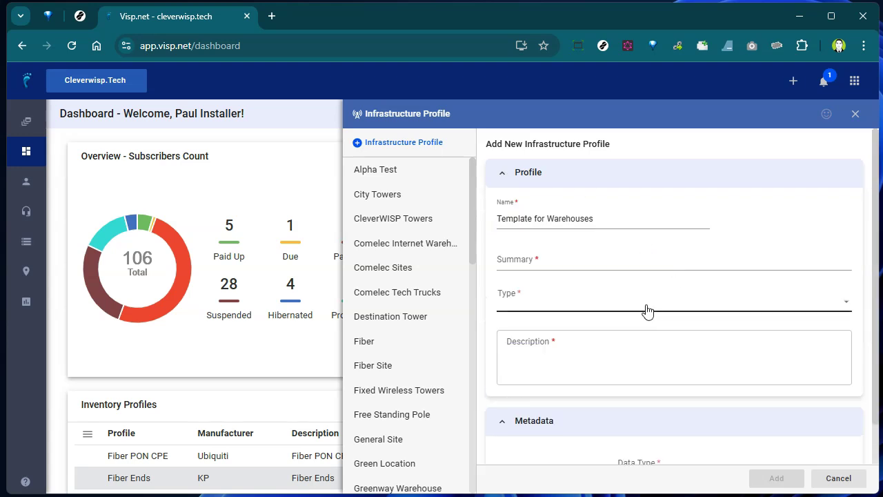
pyautogui.click(593, 263)
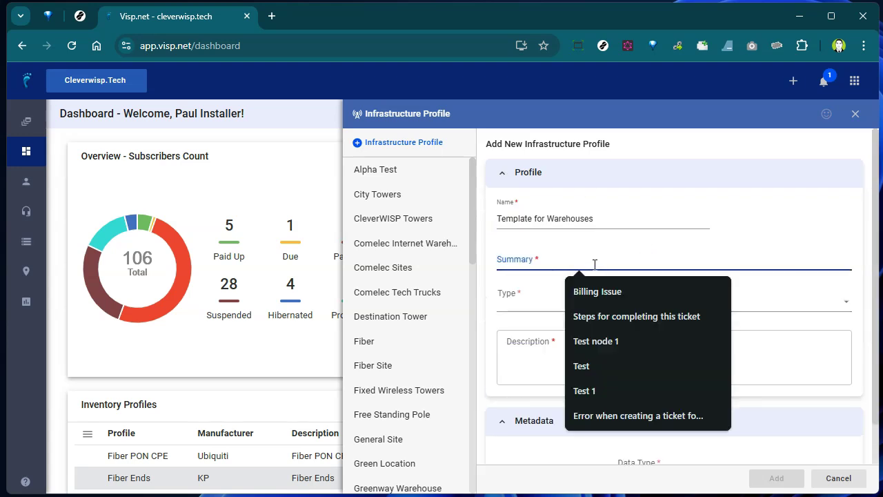
pyautogui.write('This ')
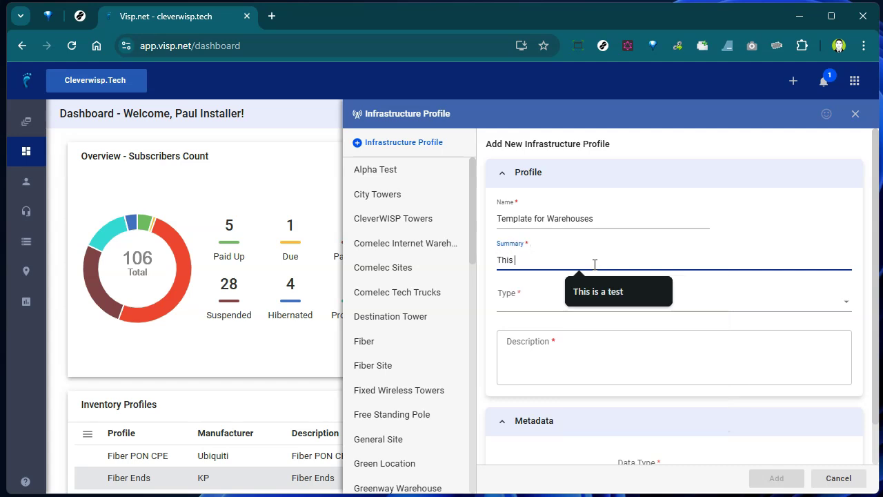
pyautogui.write('is for storage and warehouse')
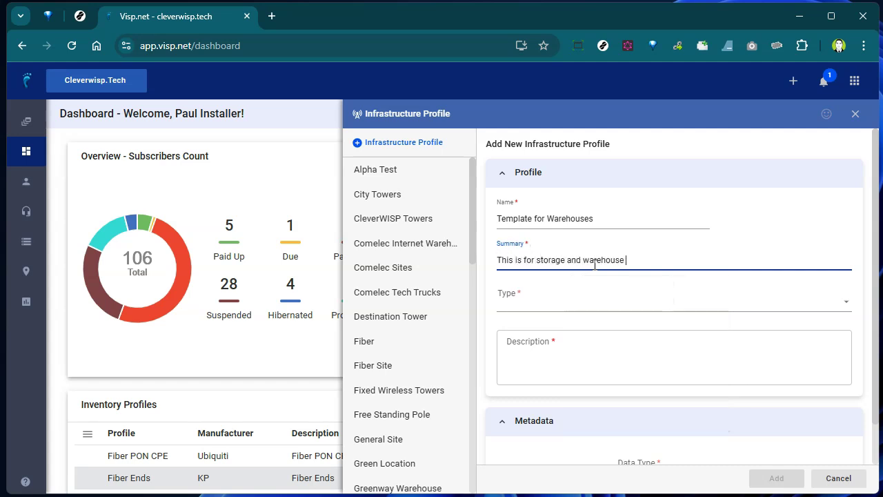
pyautogui.write('s')
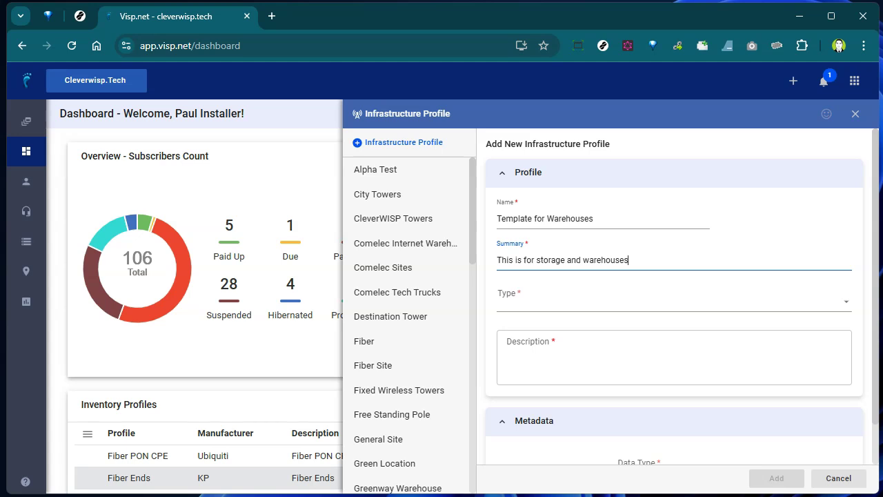
# - Set the profile's type to Warehouse and its description to "Template for warehouses and storage units"
pyautogui.click(684, 309)
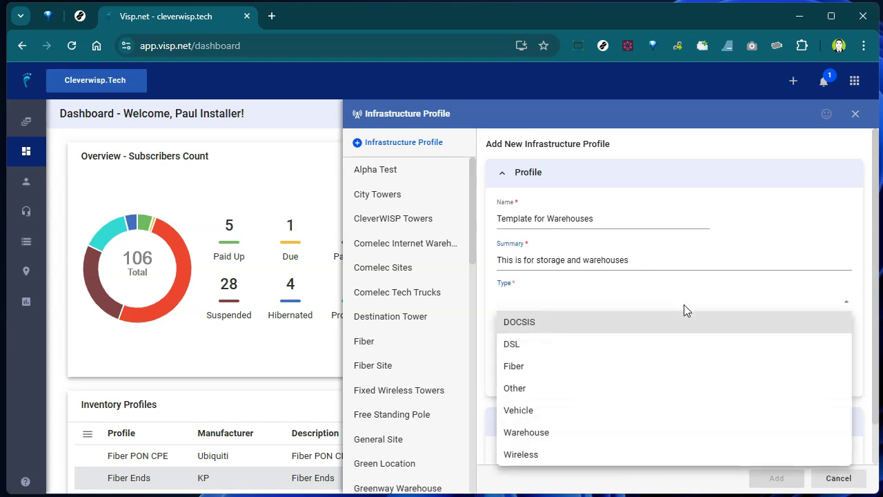
pyautogui.click(552, 433)
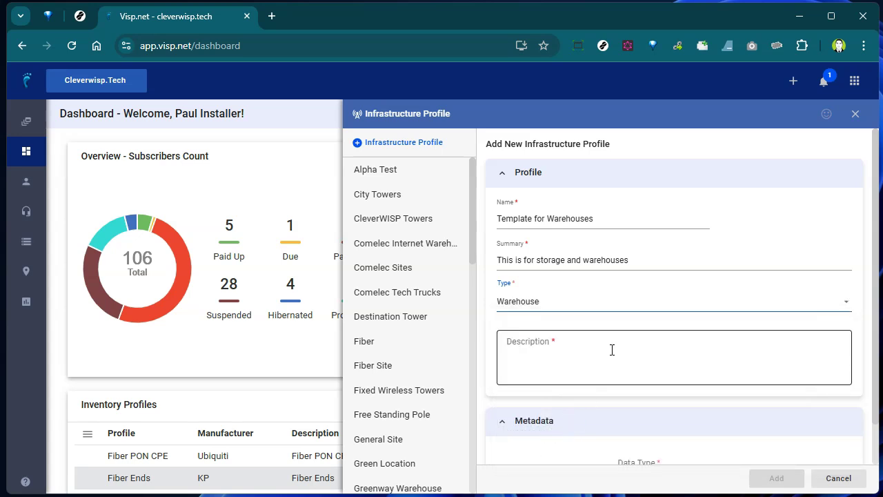
pyautogui.click(612, 350)
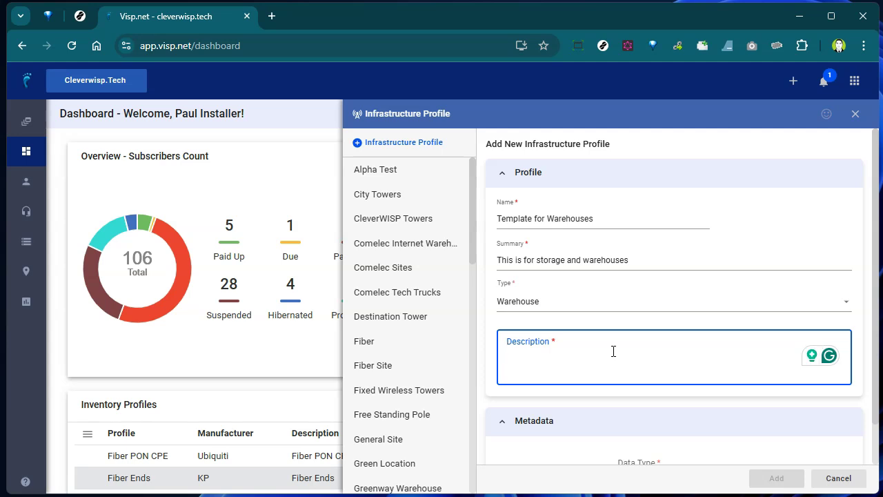
pyautogui.write('Te')
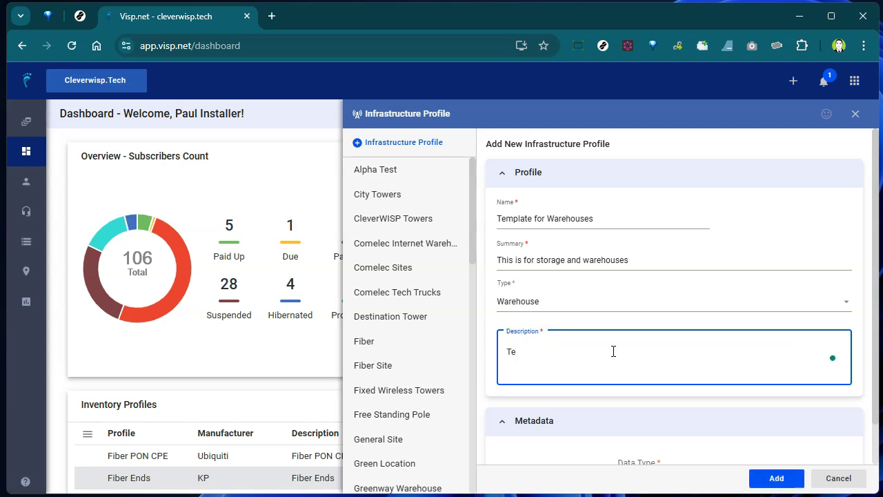
pyautogui.write('mplate for warehouses and stor')
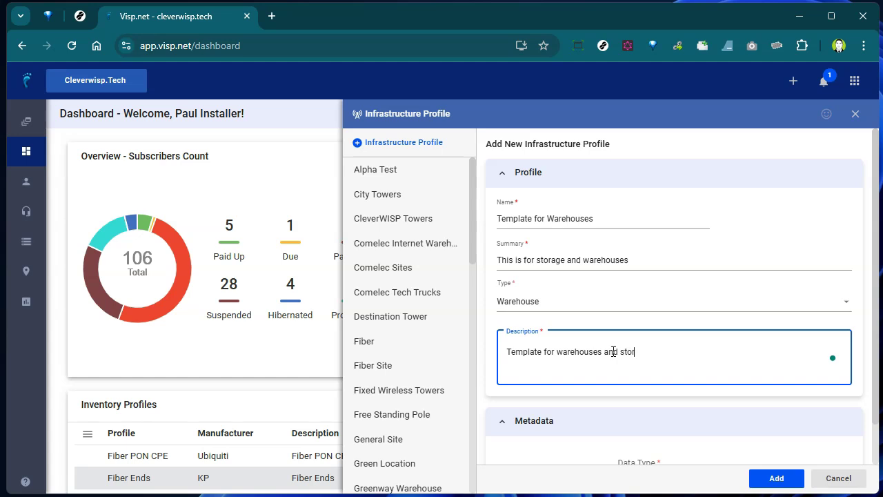
pyautogui.write('age units')
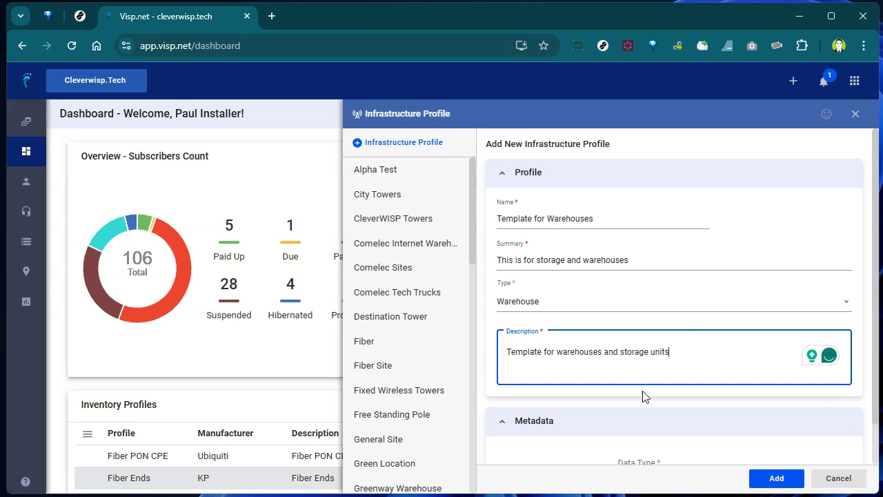
# - Define an optional text metadata field "Technician" with default value "Name", then add the profile and close the profile manager
pyautogui.scroll(-1, 649, 405)
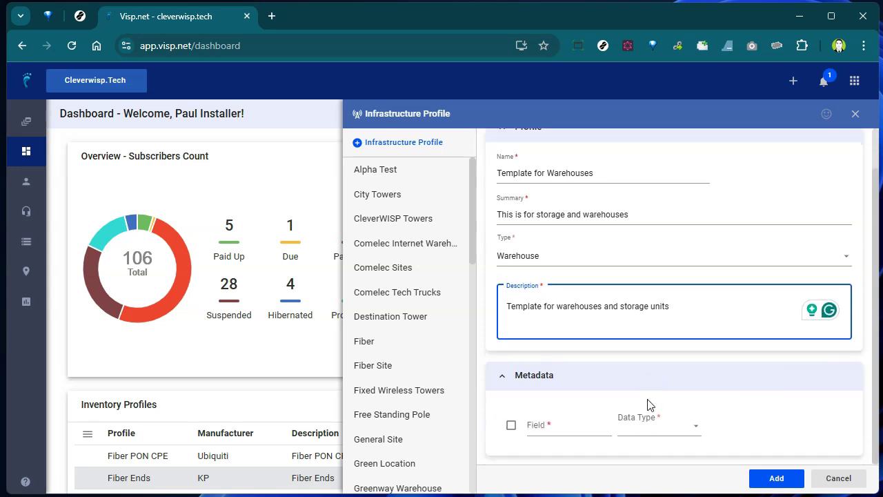
pyautogui.click(511, 425)
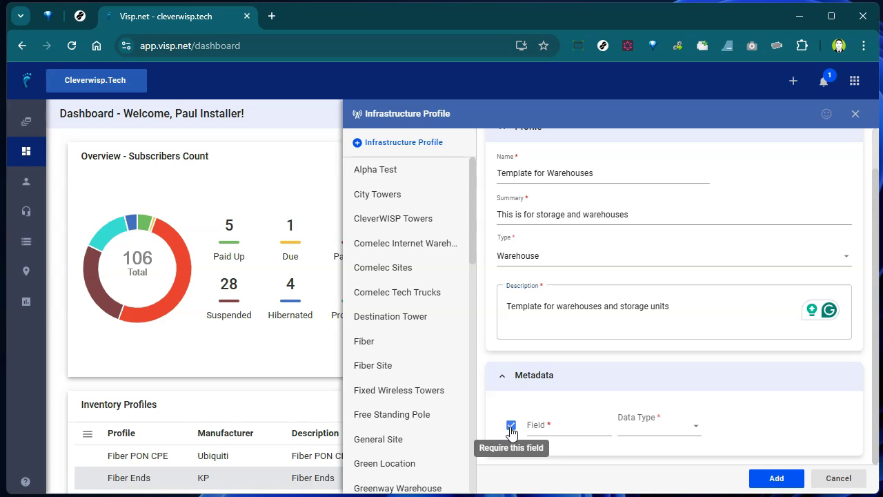
pyautogui.click(510, 426)
pyautogui.click(569, 426)
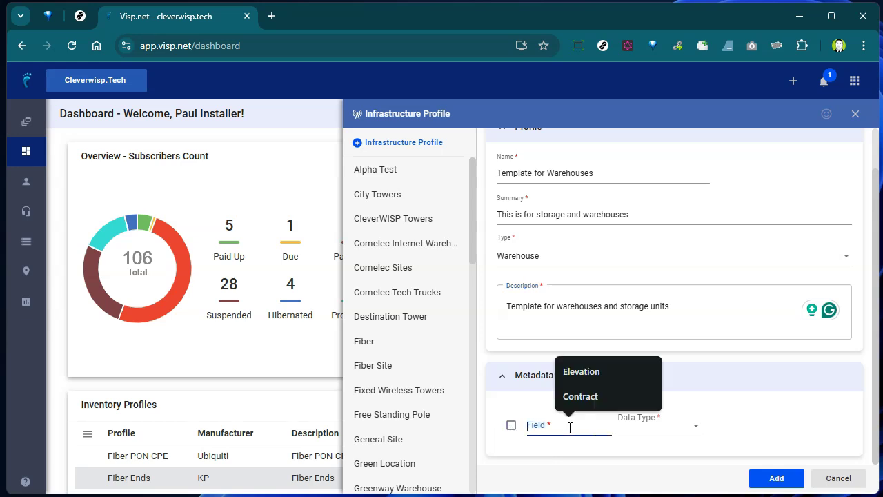
pyautogui.write('Technician')
pyautogui.click(658, 425)
pyautogui.click(630, 405)
pyautogui.click(747, 422)
pyautogui.write('Name')
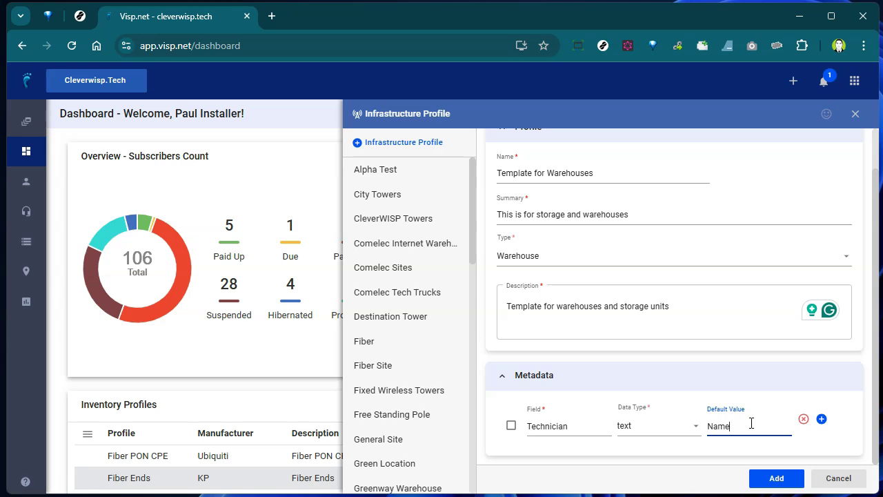
pyautogui.click(766, 477)
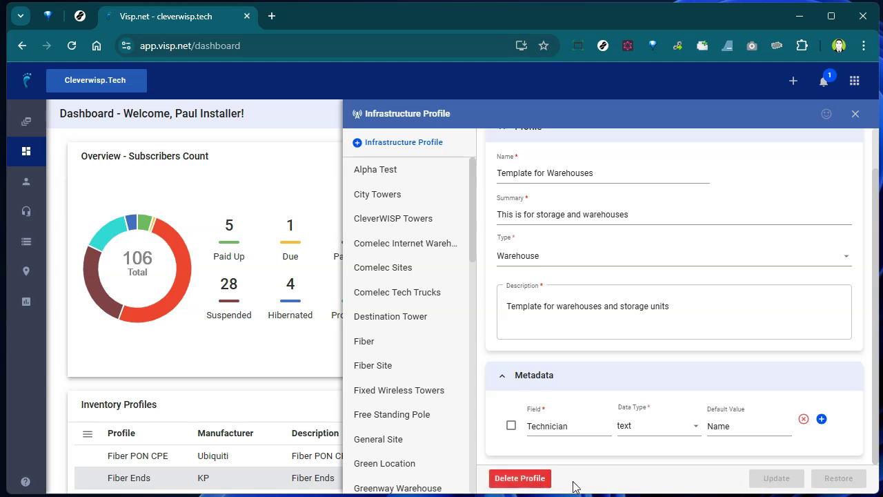
pyautogui.click(856, 114)
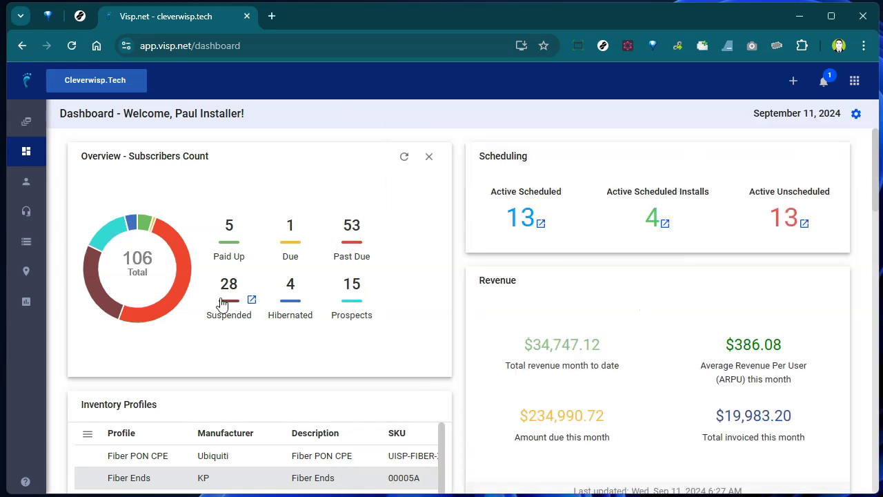
# - Start adding a new infrastructure location named "New Office Warehouse" in Infrastructure Resource Management
pyautogui.click(32, 245)
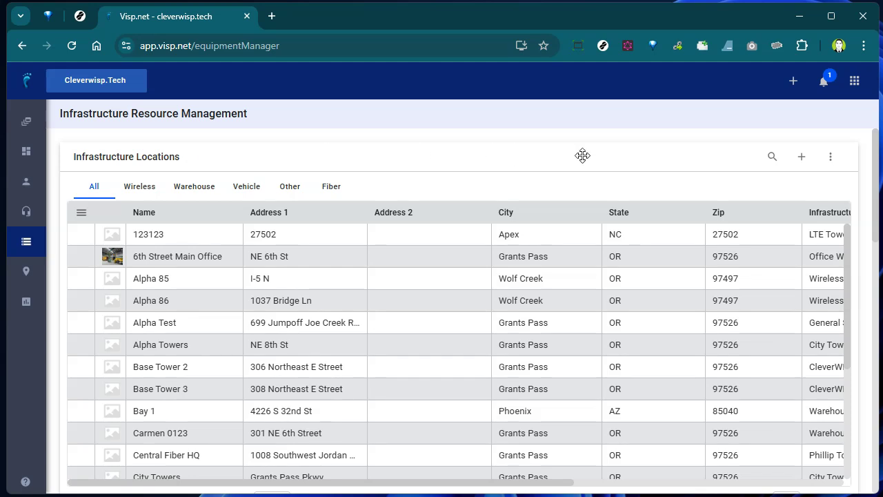
pyautogui.click(803, 157)
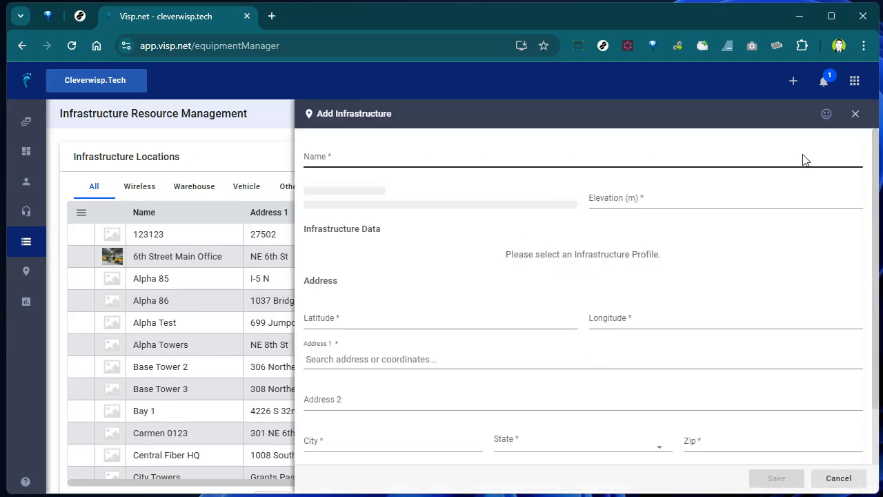
pyautogui.click(474, 161)
pyautogui.write('Ne')
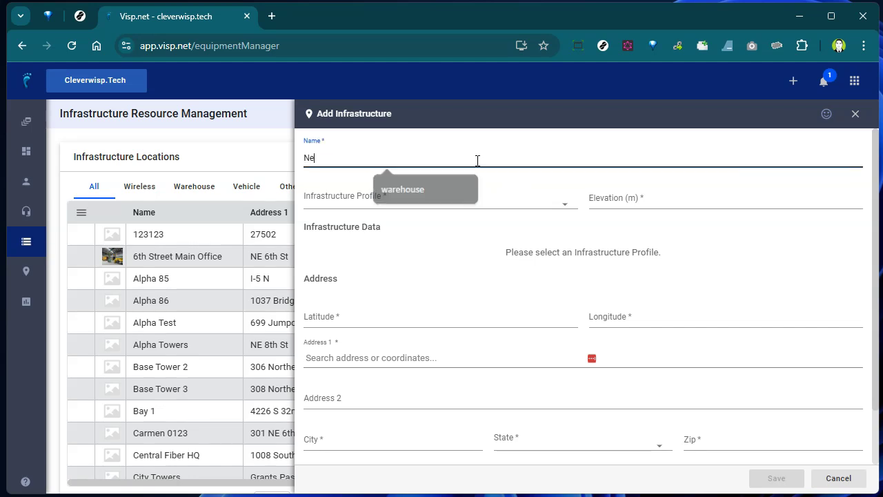
pyautogui.write('w Offi')
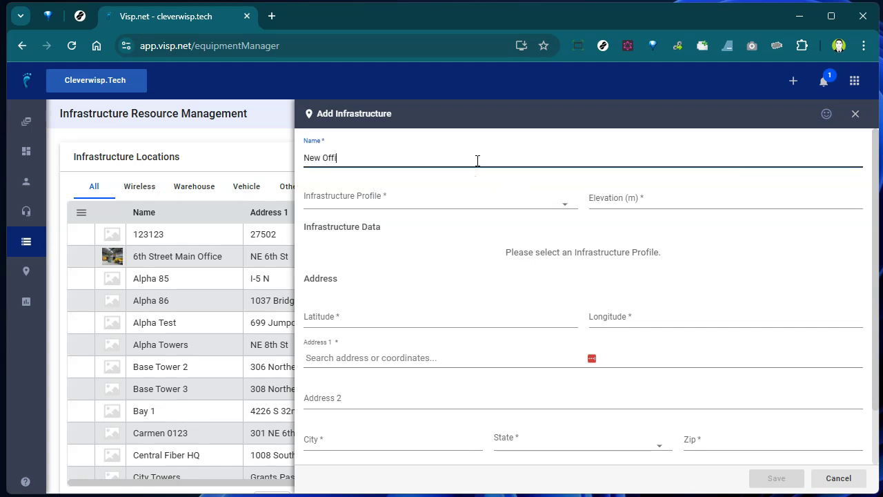
pyautogui.write('ce Warehouse')
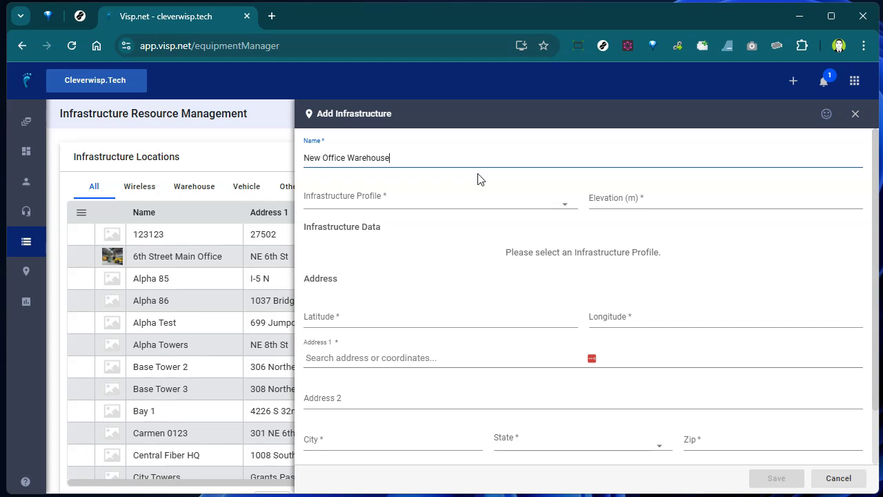
# - Assign the "Template for Warehouses" profile to the new location and set its elevation to 10 m
pyautogui.click(467, 198)
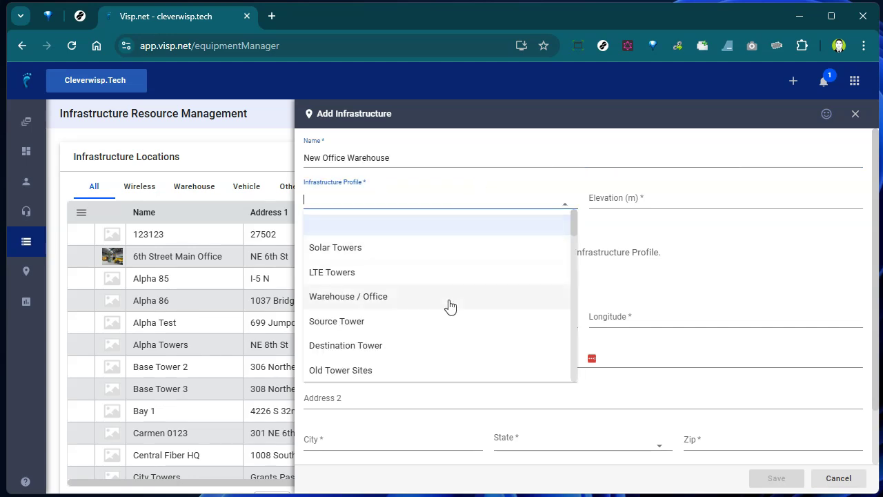
pyautogui.write('Templ')
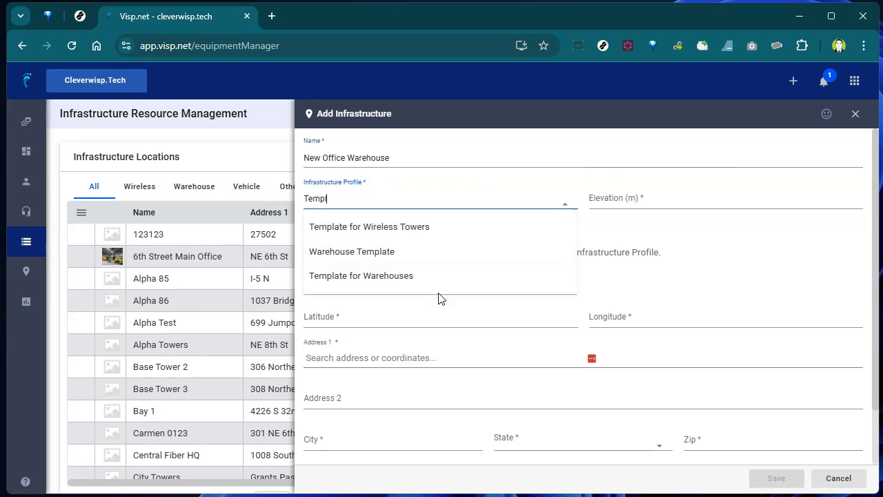
pyautogui.click(436, 277)
pyautogui.click(710, 199)
pyautogui.write('10')
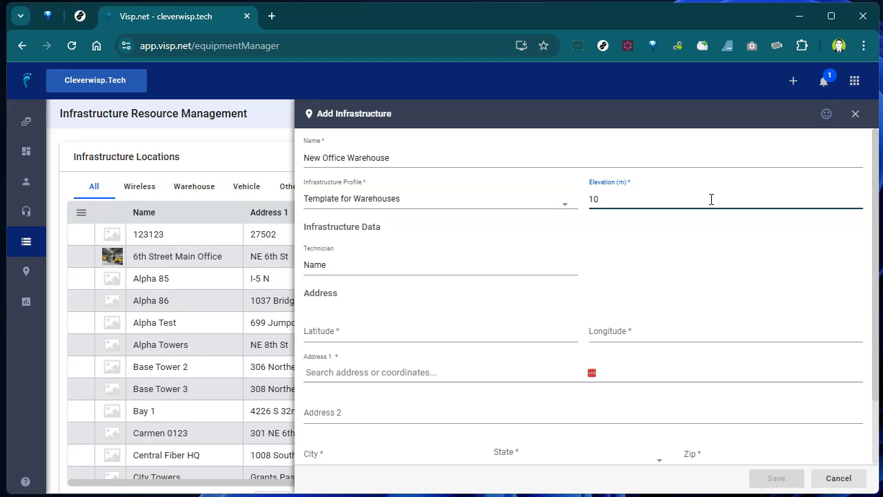
# - Replace the default Technician value in the infrastructure data with the technician's first name
pyautogui.click(379, 265)
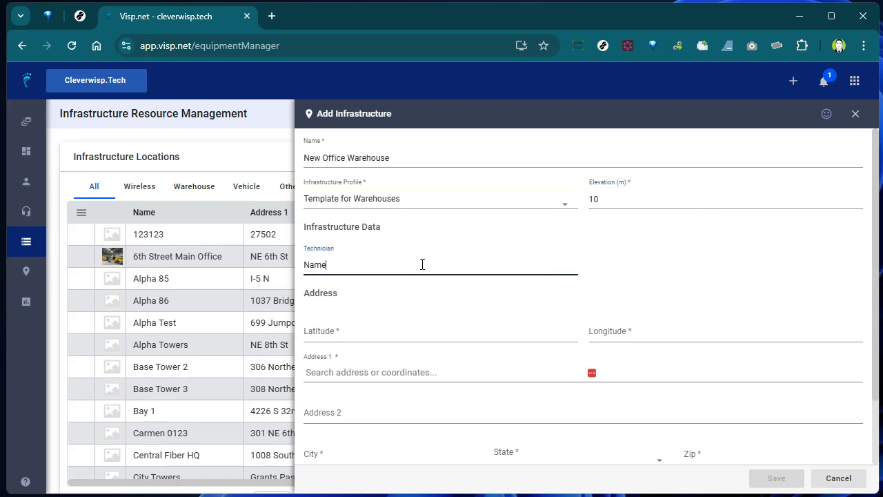
pyautogui.doubleClick(422, 264)
pyautogui.write('James')
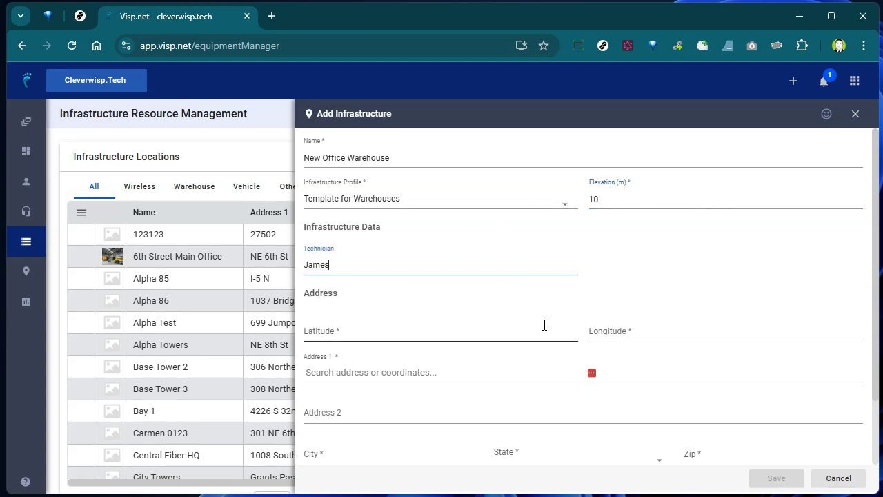
# - Set the location's address to the Grants Pass, Oregon, USA suggestion, enter its zip code and generate the latitude and longitude
pyautogui.click(453, 373)
pyautogui.write('Gran')
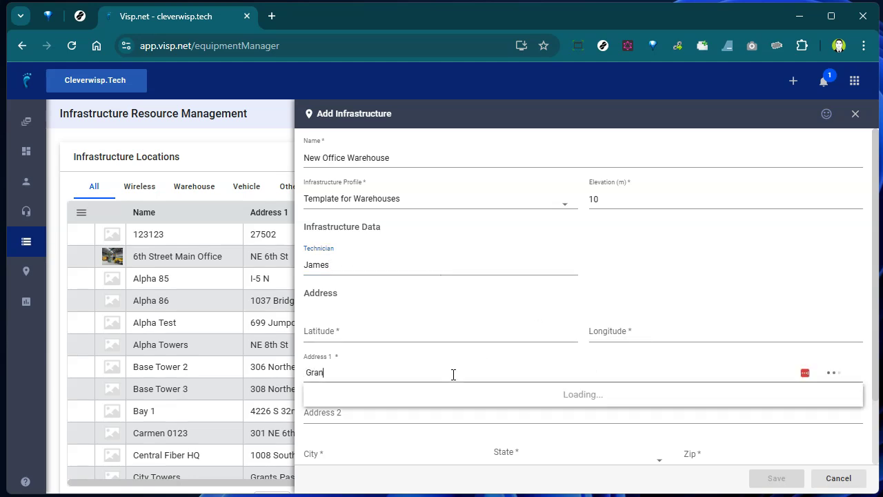
pyautogui.write('ts Pass, Oregon')
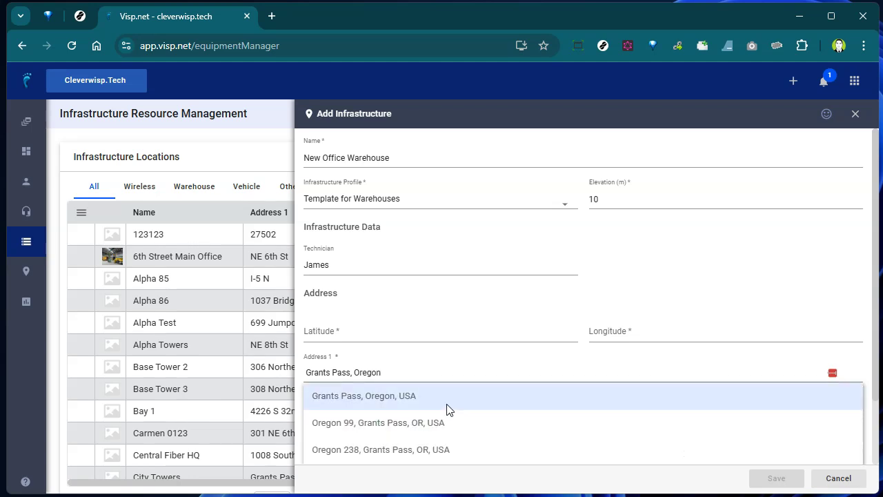
pyautogui.click(449, 405)
pyautogui.click(723, 453)
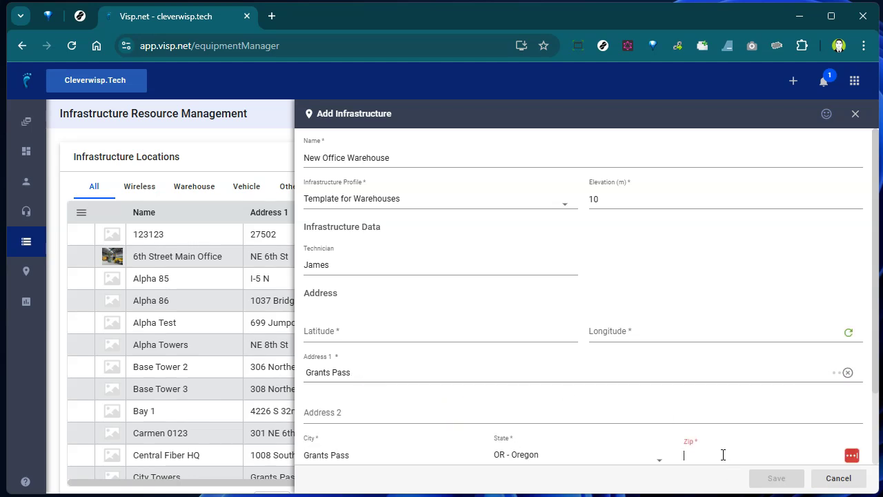
pyautogui.write('97526')
pyautogui.click(849, 334)
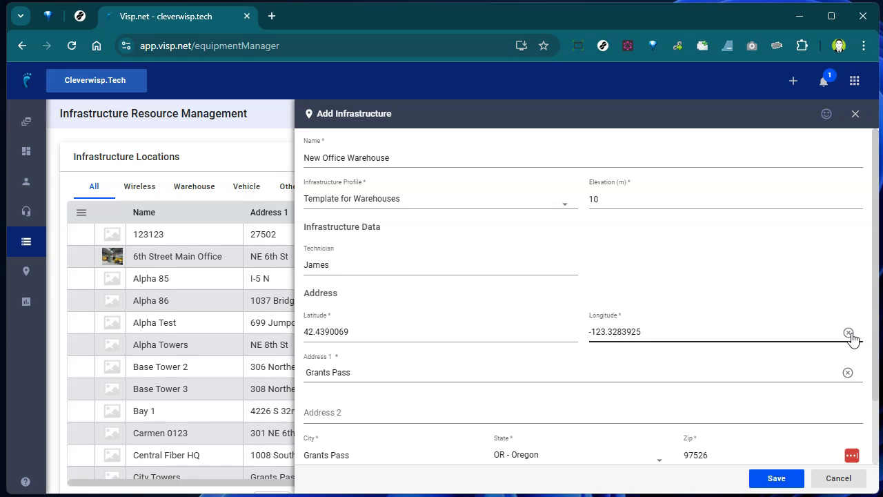
# - Save the new office warehouse location without attaching a file
pyautogui.scroll(-2, 694, 335)
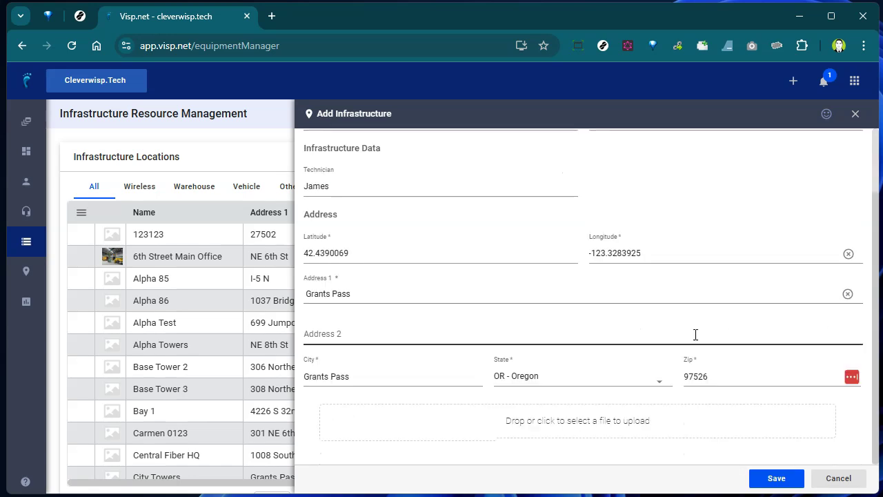
pyautogui.click(595, 426)
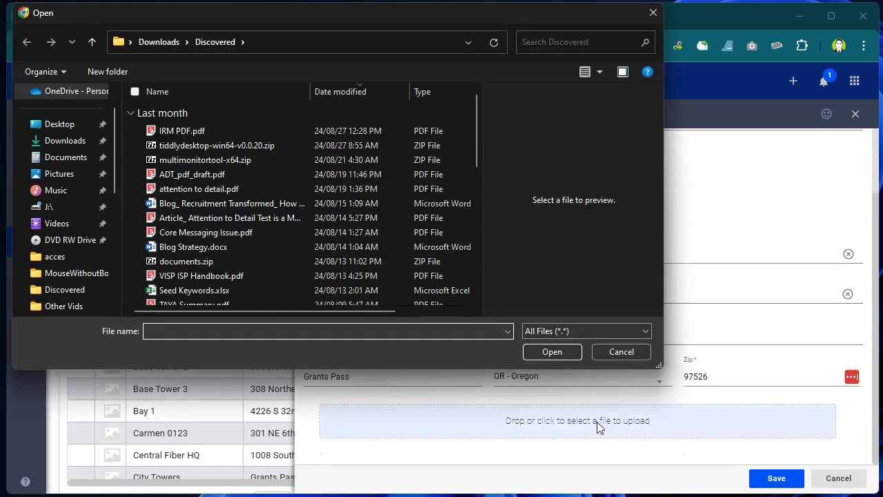
pyautogui.click(618, 355)
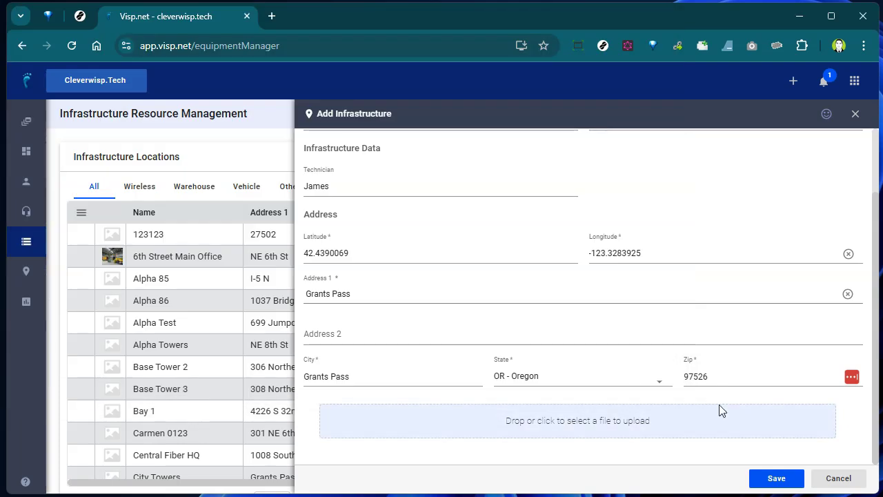
pyautogui.click(775, 479)
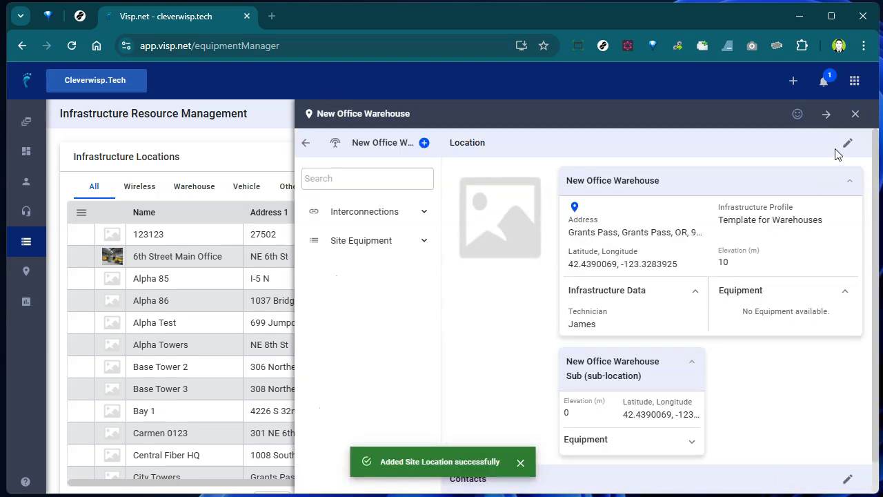
# - Rename the warehouse's existing sub-location to "New Office Warehouse - Rack 1", set its elevation to 10 m and save it
pyautogui.click(848, 145)
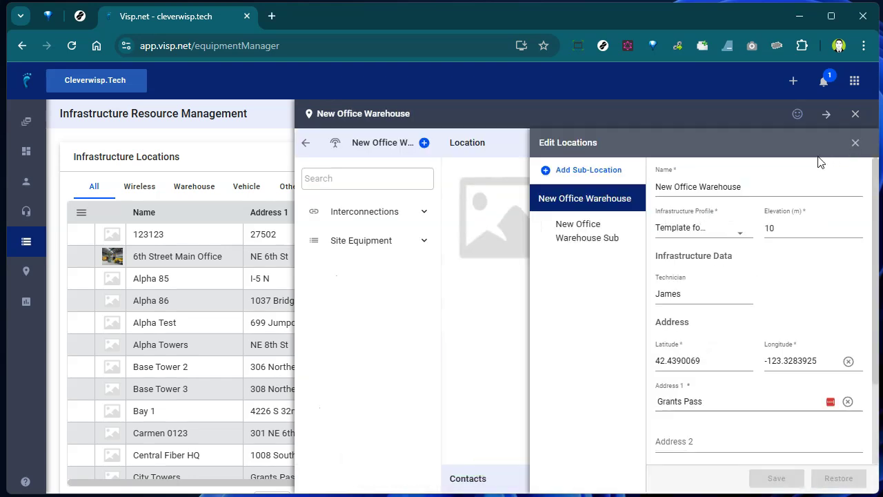
pyautogui.click(604, 238)
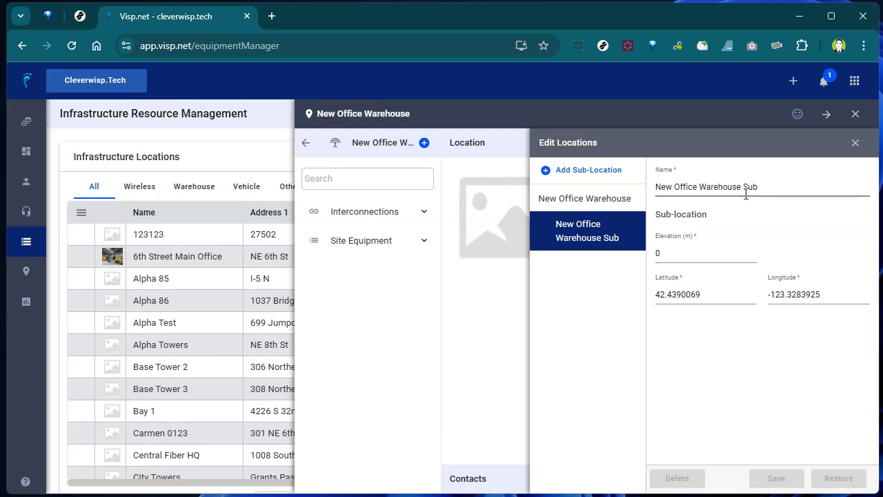
pyautogui.moveTo(746, 195); pyautogui.dragTo(775, 186)
pyautogui.write('- Rack 1')
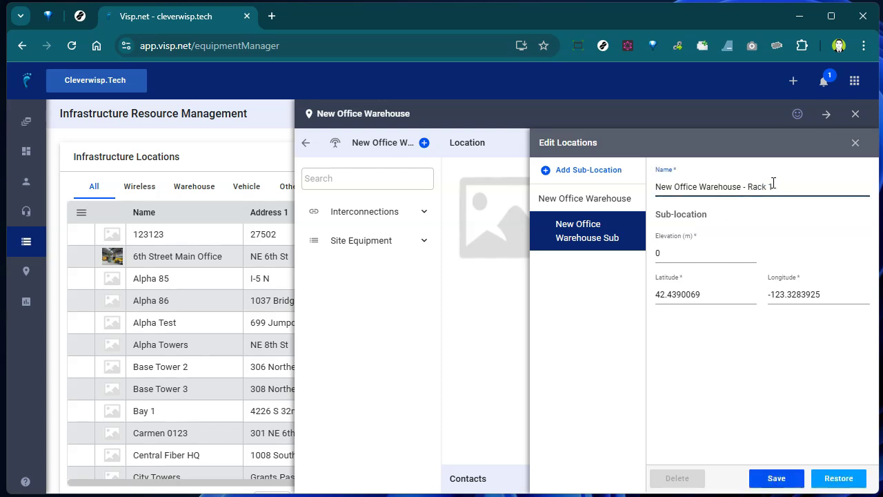
pyautogui.moveTo(708, 254); pyautogui.dragTo(635, 260)
pyautogui.write('10')
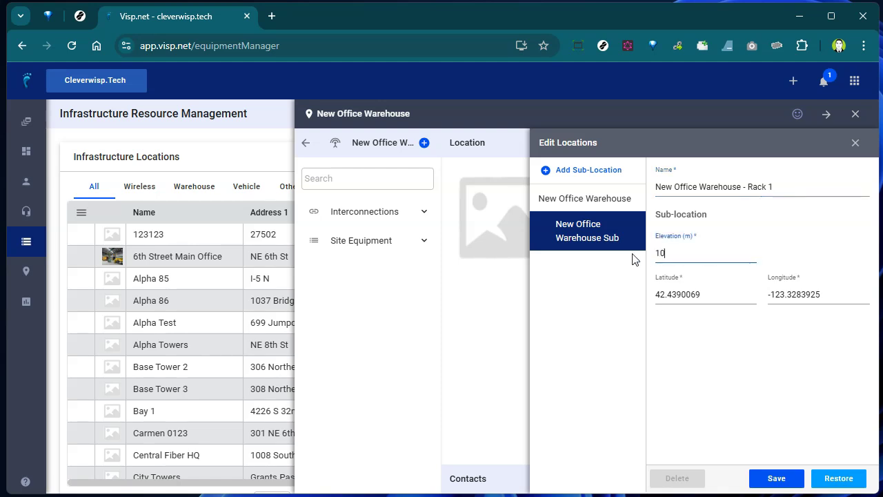
pyautogui.click(776, 478)
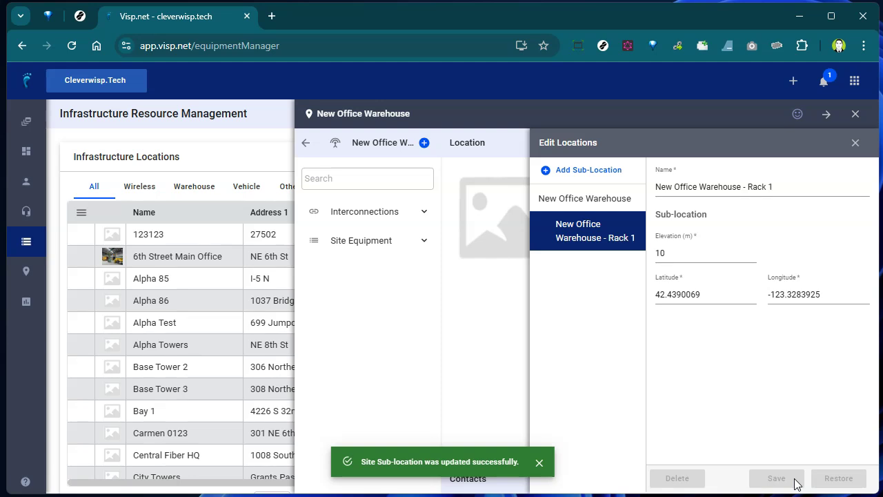